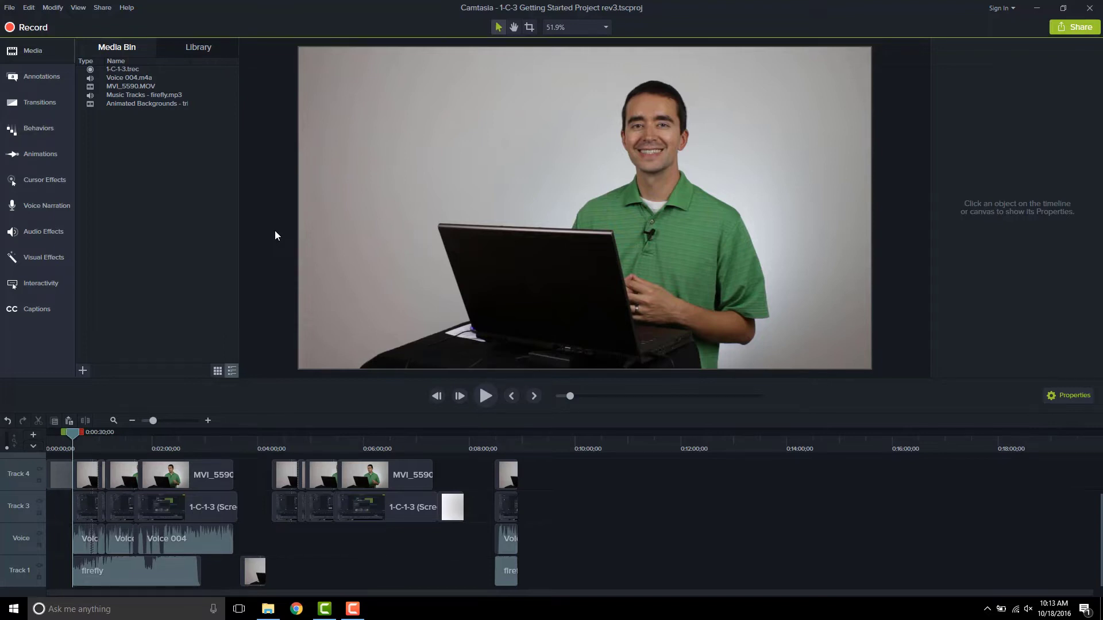
pyautogui.click(41, 106)
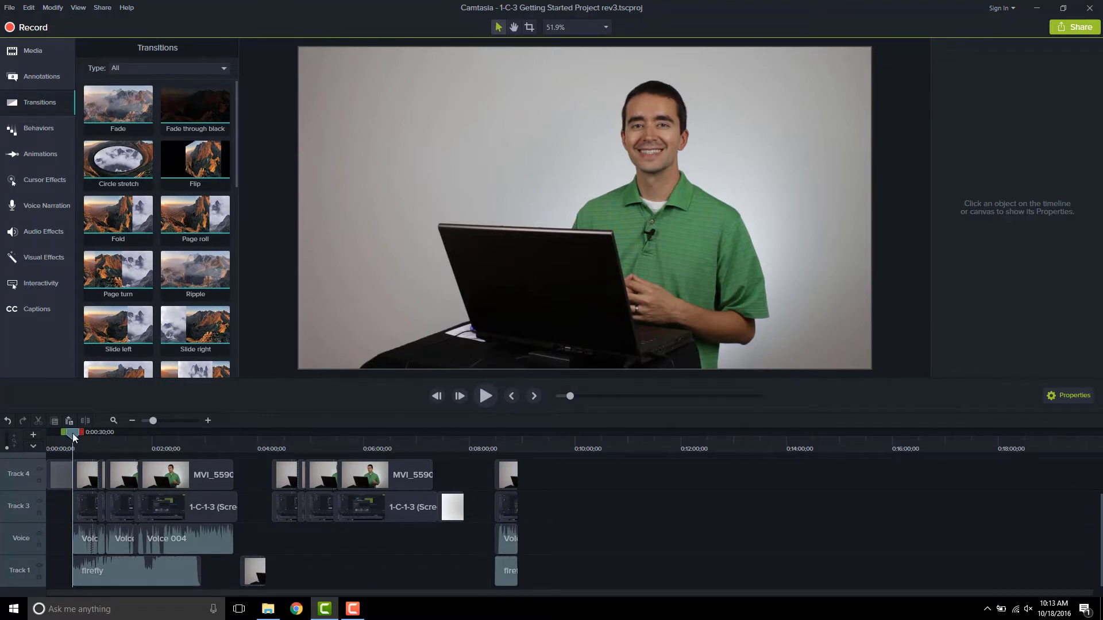
pyautogui.moveTo(73, 436); pyautogui.dragTo(67, 437)
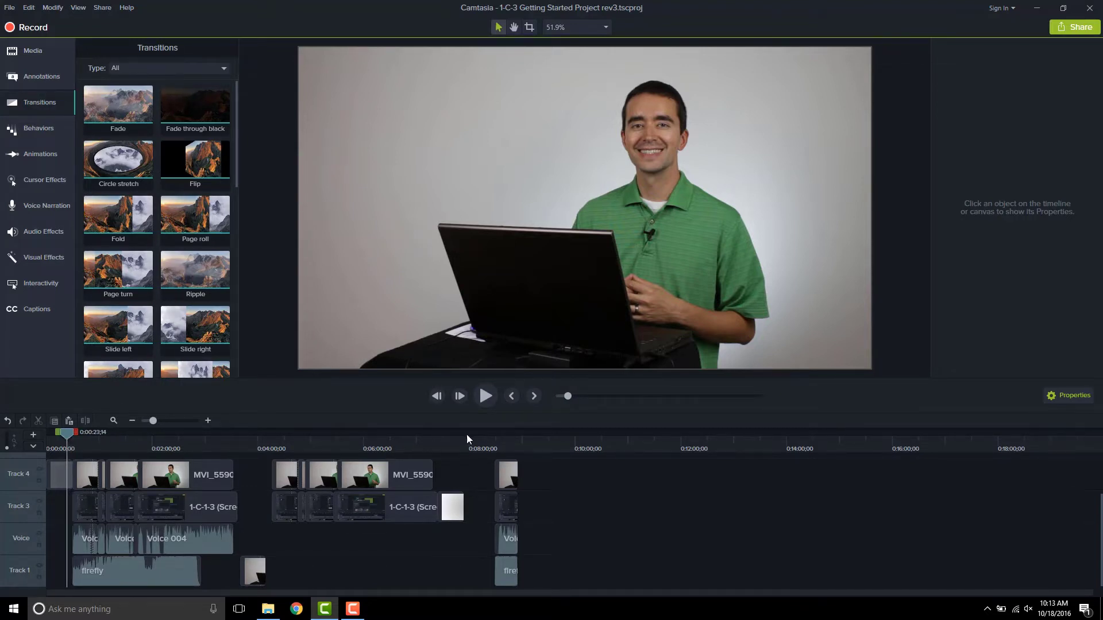
pyautogui.click(487, 397)
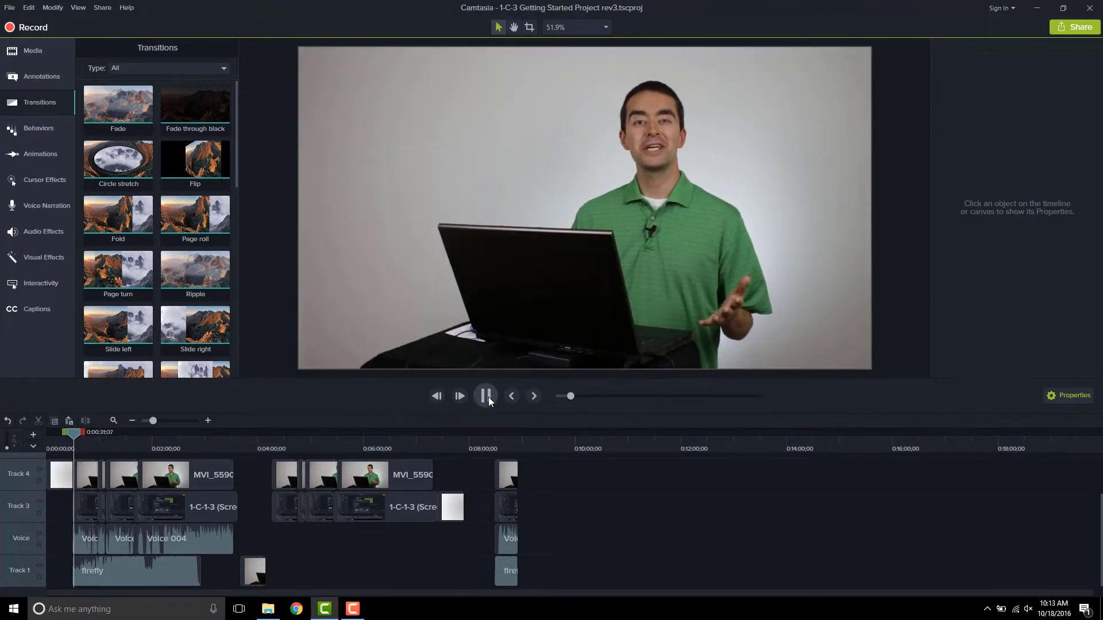
pyautogui.click(486, 396)
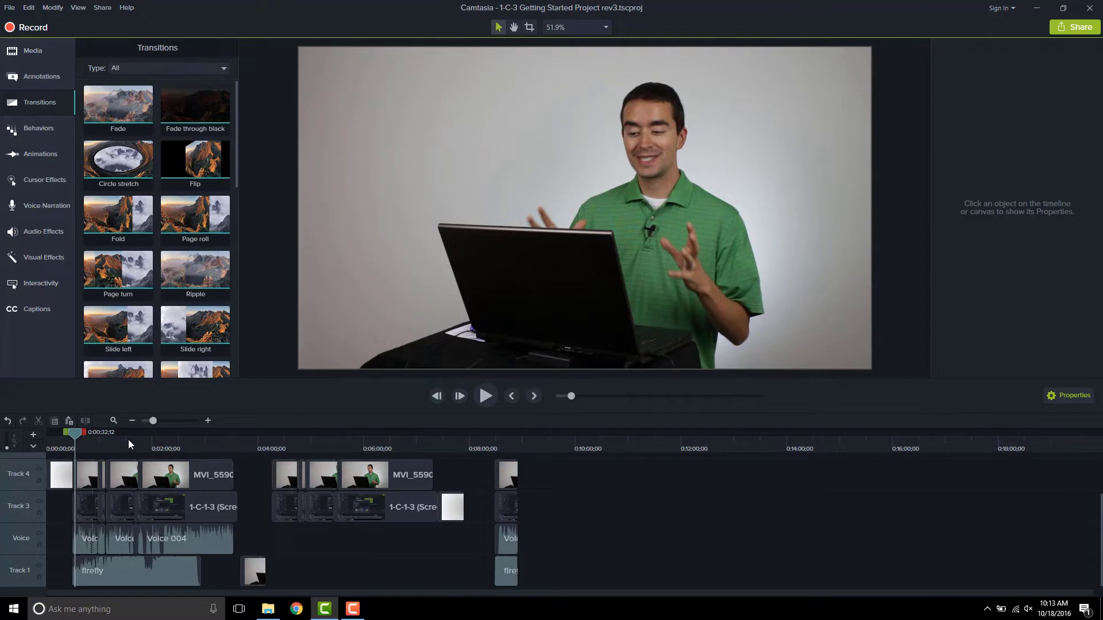
pyautogui.moveTo(81, 436); pyautogui.dragTo(73, 436)
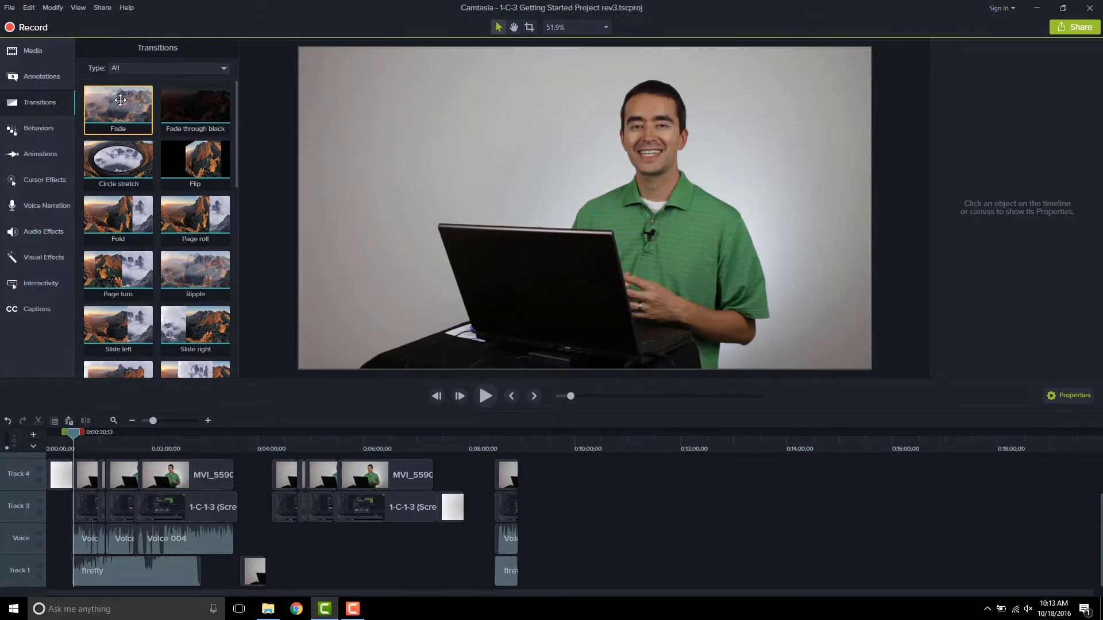
# Drop a Fade transition on the boundary between the intro and MVI_5590 clips on Track 4
pyautogui.moveTo(117, 109); pyautogui.dragTo(228, 407)
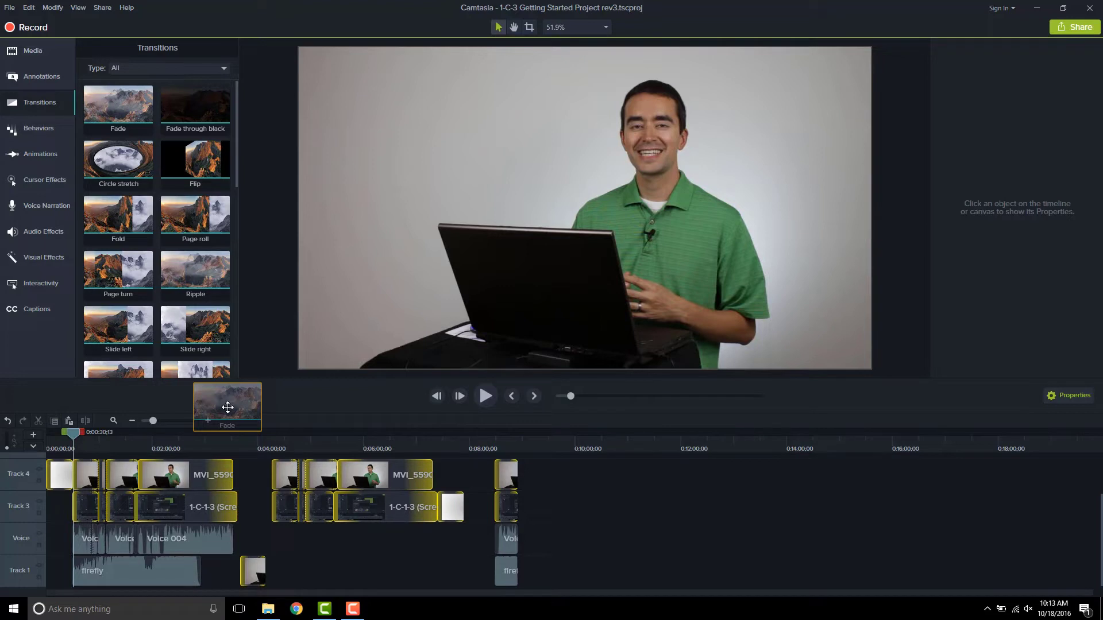
pyautogui.moveTo(228, 407); pyautogui.dragTo(72, 476)
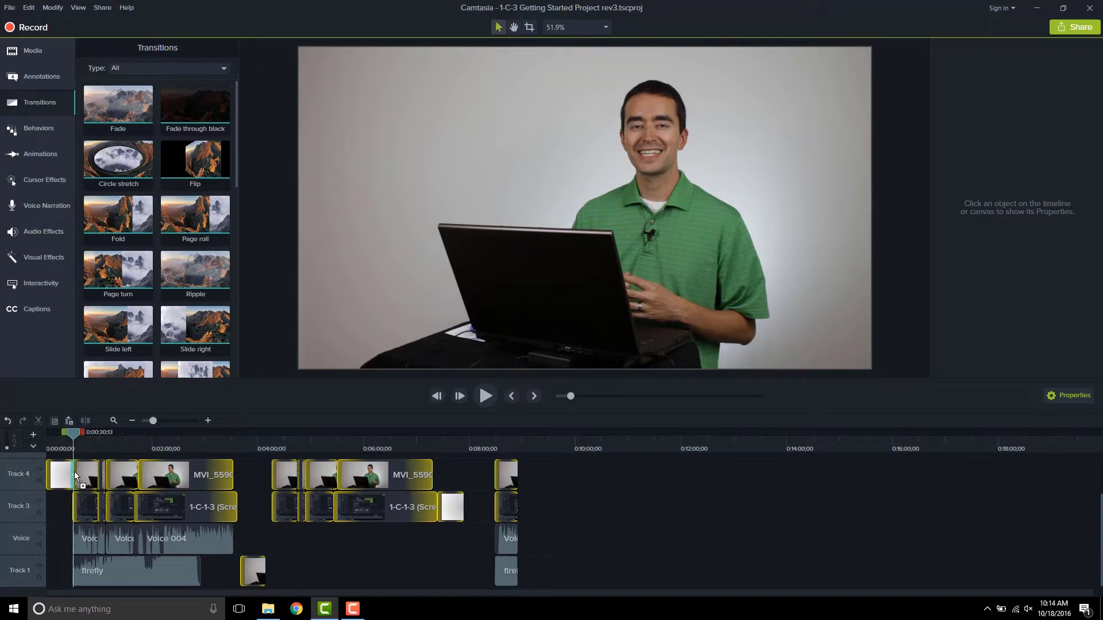
pyautogui.moveTo(122, 470); pyautogui.dragTo(232, 506)
pyautogui.moveTo(223, 569); pyautogui.dragTo(73, 474)
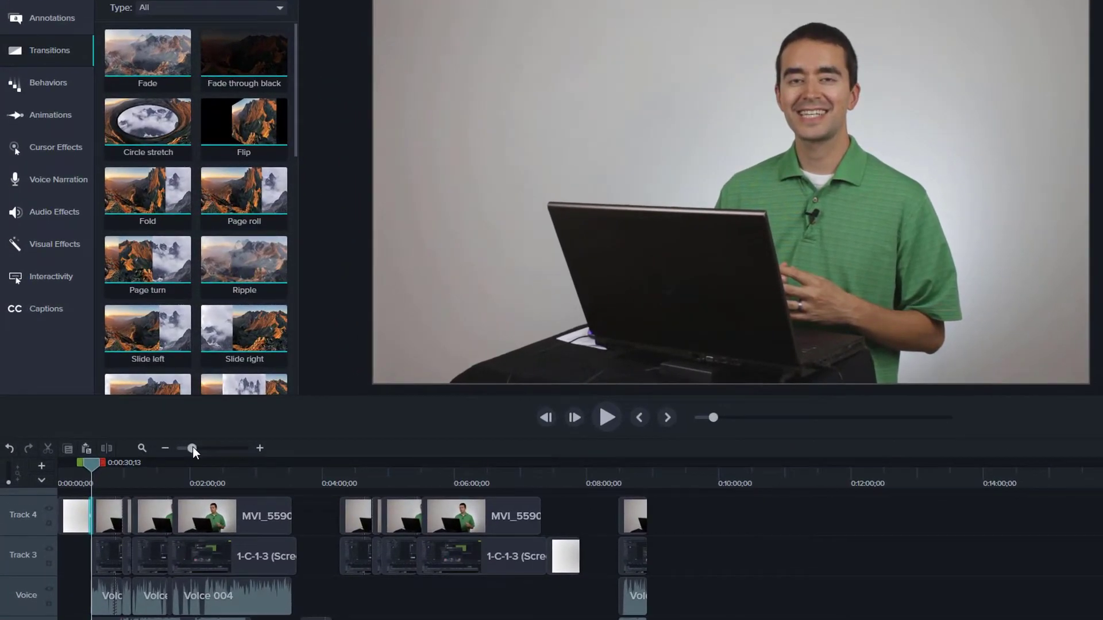
# Zoom the timeline in and check the Fade span from 0:00:29;04 to 0:00:30;26
pyautogui.moveTo(153, 420); pyautogui.dragTo(233, 445)
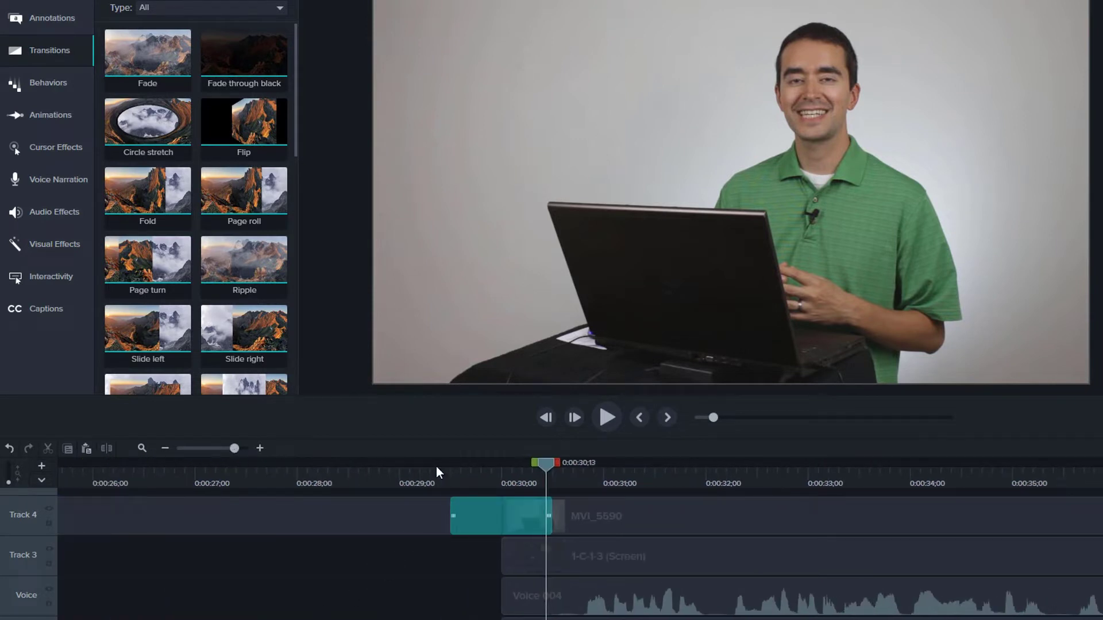
pyautogui.click(413, 480)
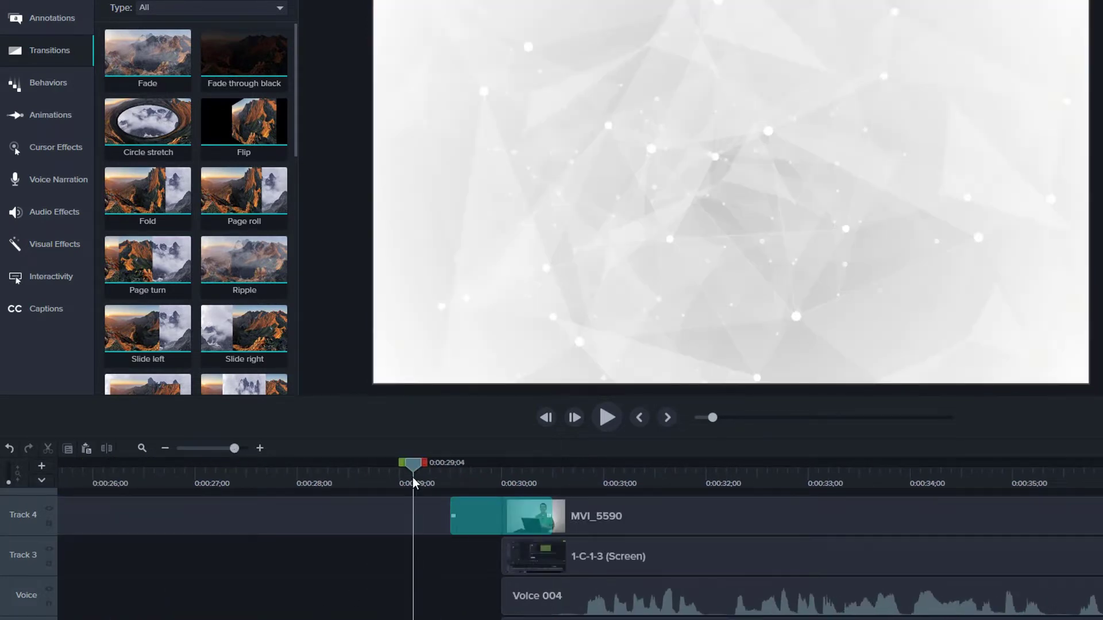
pyautogui.click(591, 480)
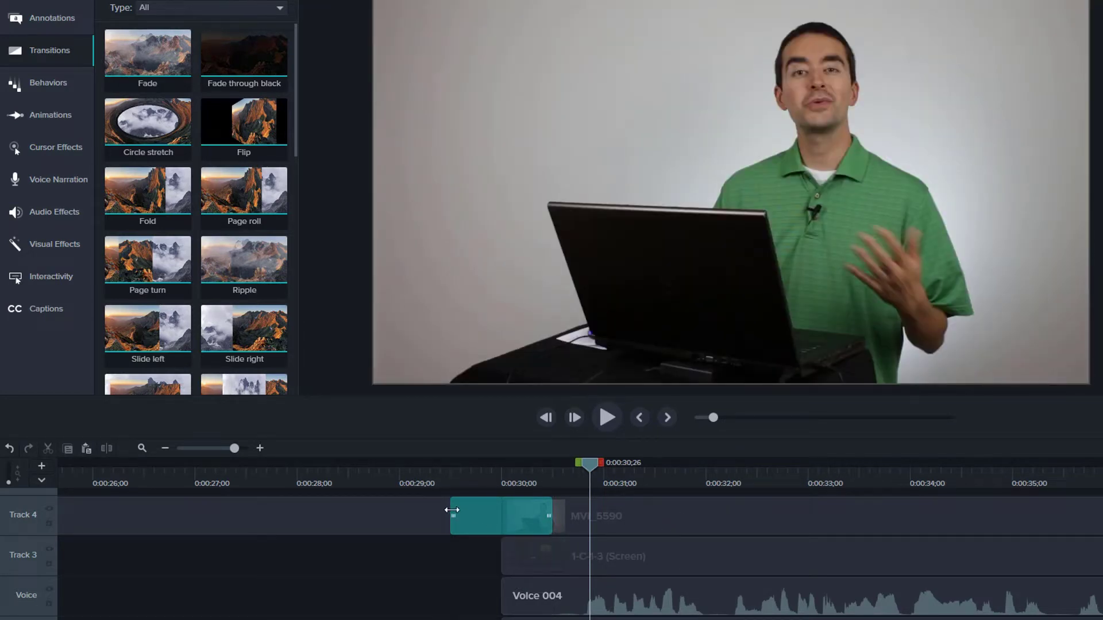
pyautogui.moveTo(476, 524)
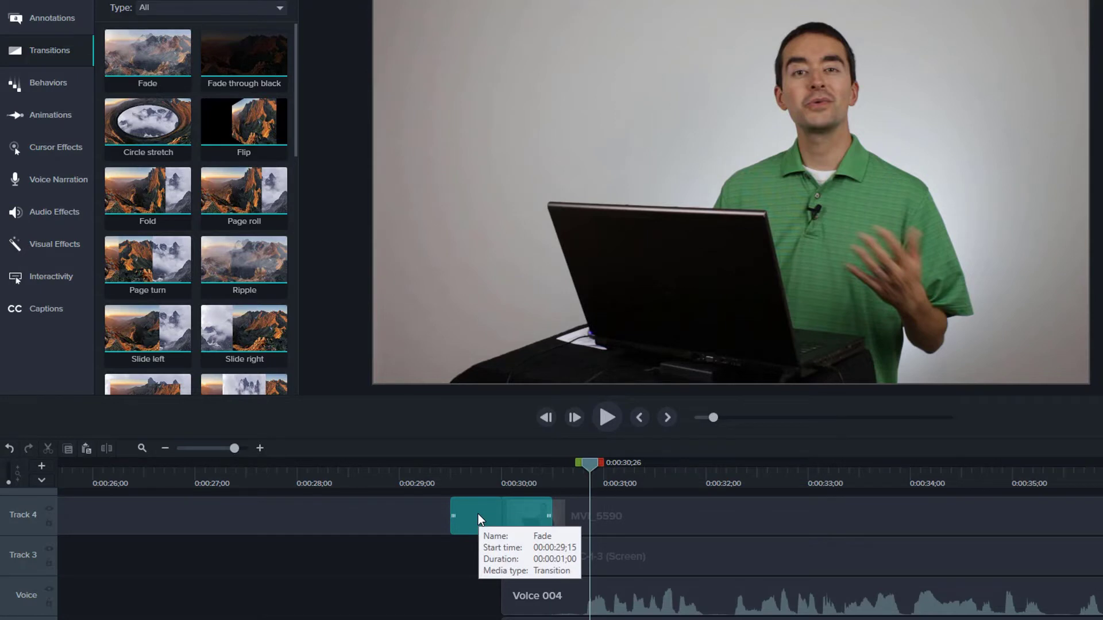
# Shorten the Track 4 Fade below one second by dragging its start edge
pyautogui.click(456, 515)
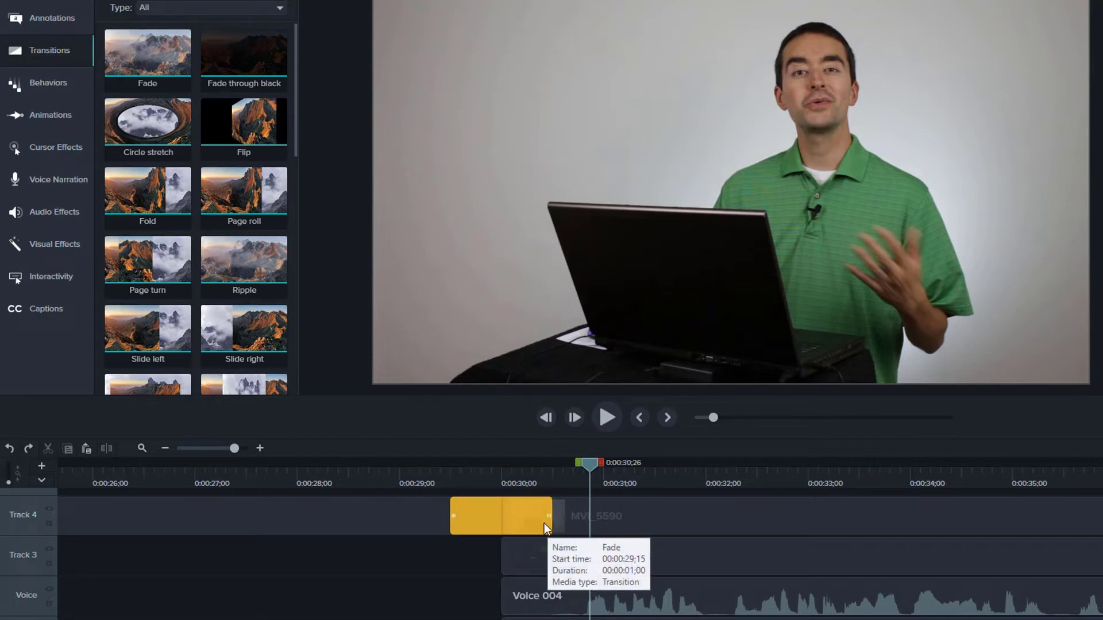
pyautogui.moveTo(451, 516)
pyautogui.mouseDown()
pyautogui.moveTo(430, 515)
pyautogui.moveTo(463, 515)
pyautogui.moveTo(422, 516)
pyautogui.moveTo(464, 515)
pyautogui.mouseUp()
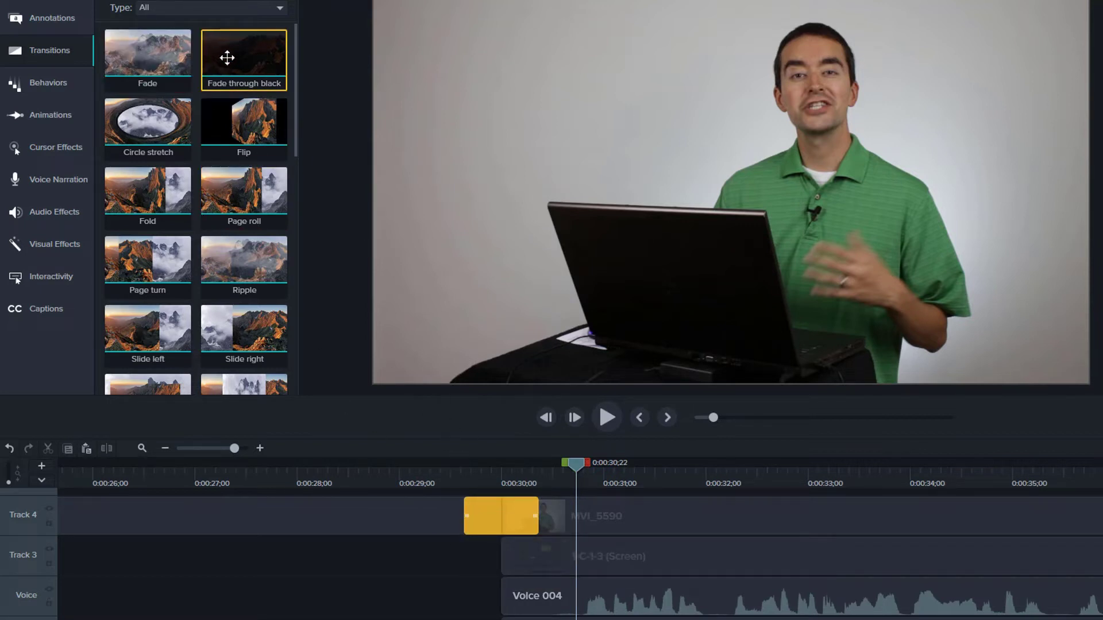
# Preview drop spots, including Slide left, then place a one-second Fade at the Track 3 clip's start
pyautogui.moveTo(243, 126); pyautogui.dragTo(487, 520)
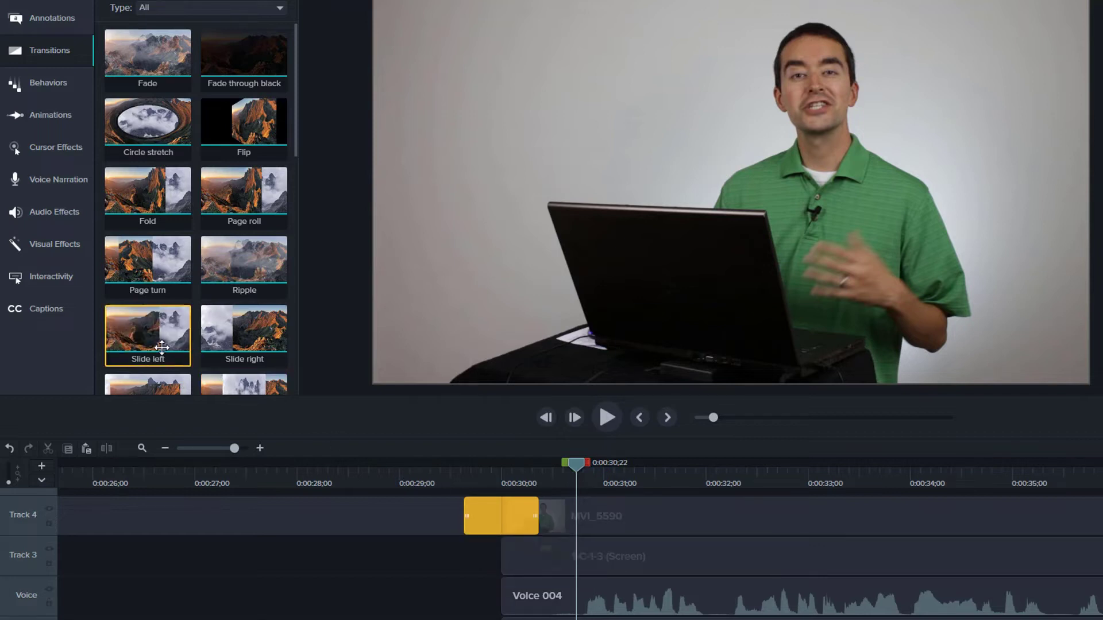
pyautogui.moveTo(161, 348); pyautogui.dragTo(487, 507)
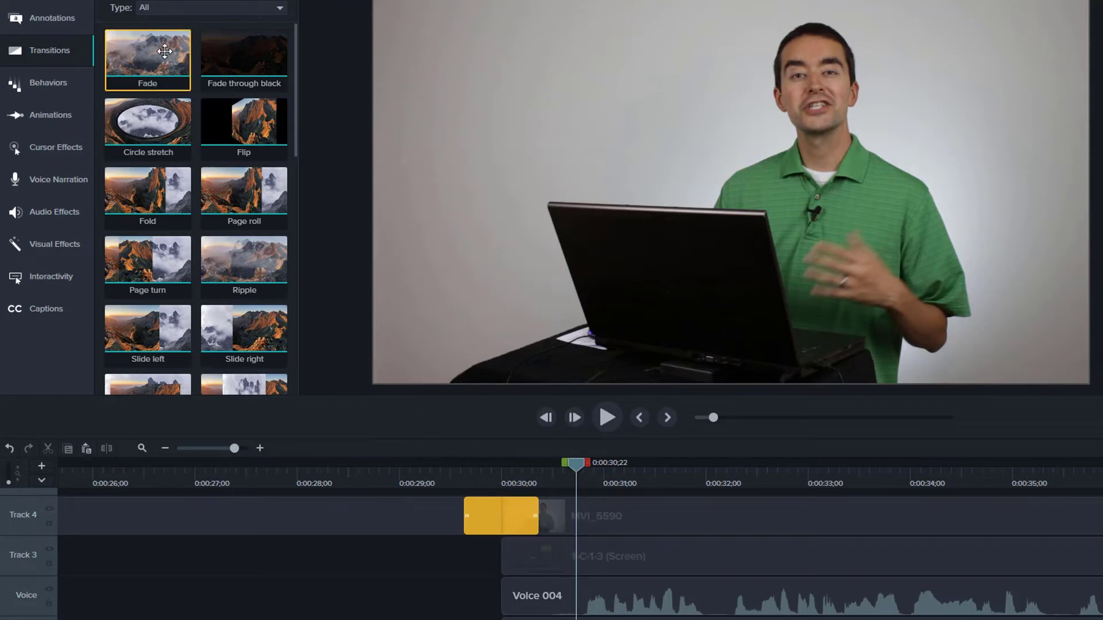
pyautogui.moveTo(151, 71); pyautogui.dragTo(485, 516)
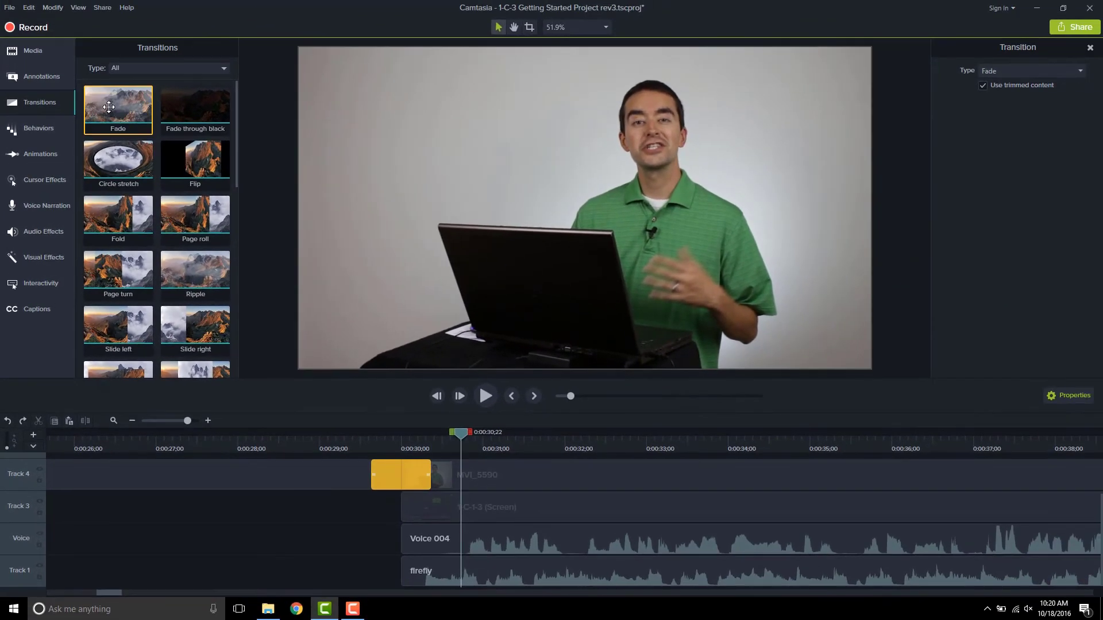
pyautogui.moveTo(108, 107); pyautogui.dragTo(426, 513)
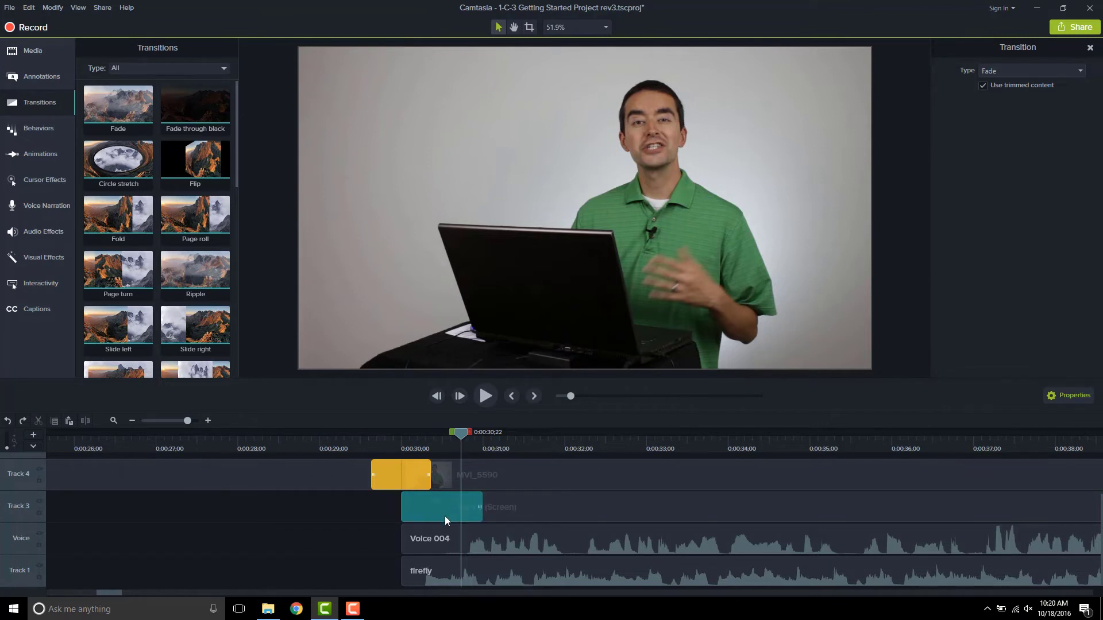
# Set the default transition duration to .5 seconds in Preferences' Timing settings
pyautogui.click(27, 9)
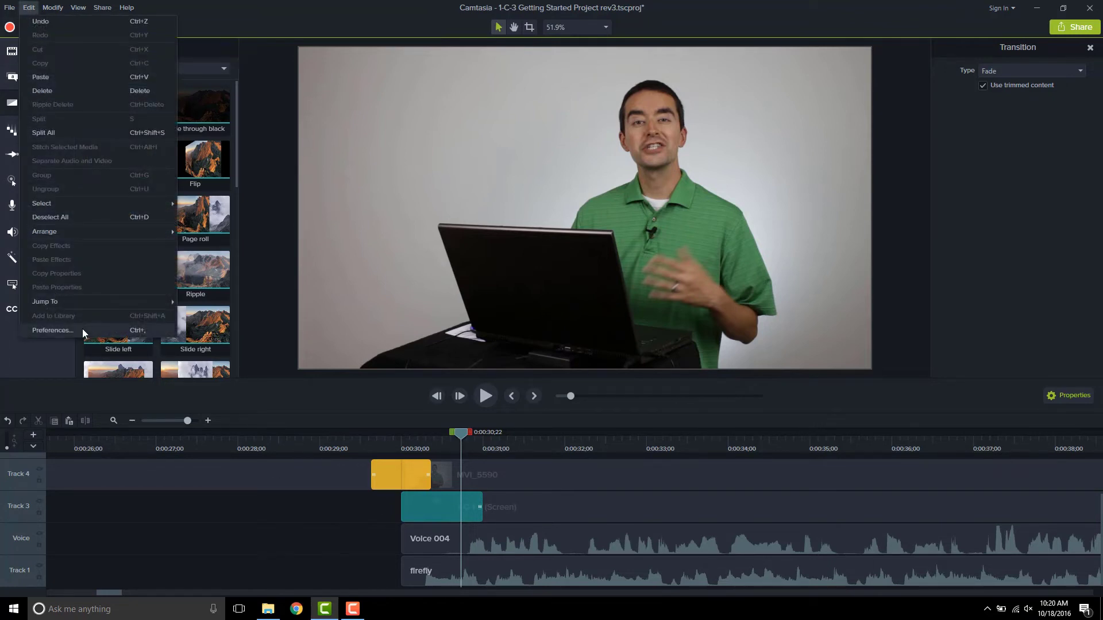
pyautogui.click(52, 330)
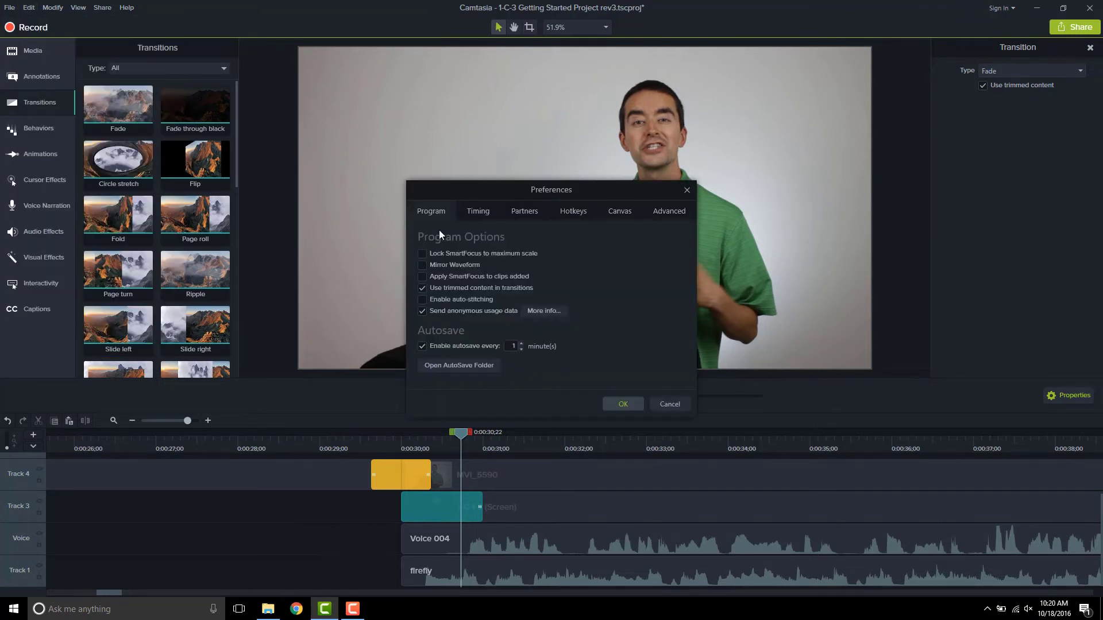
pyautogui.click(479, 211)
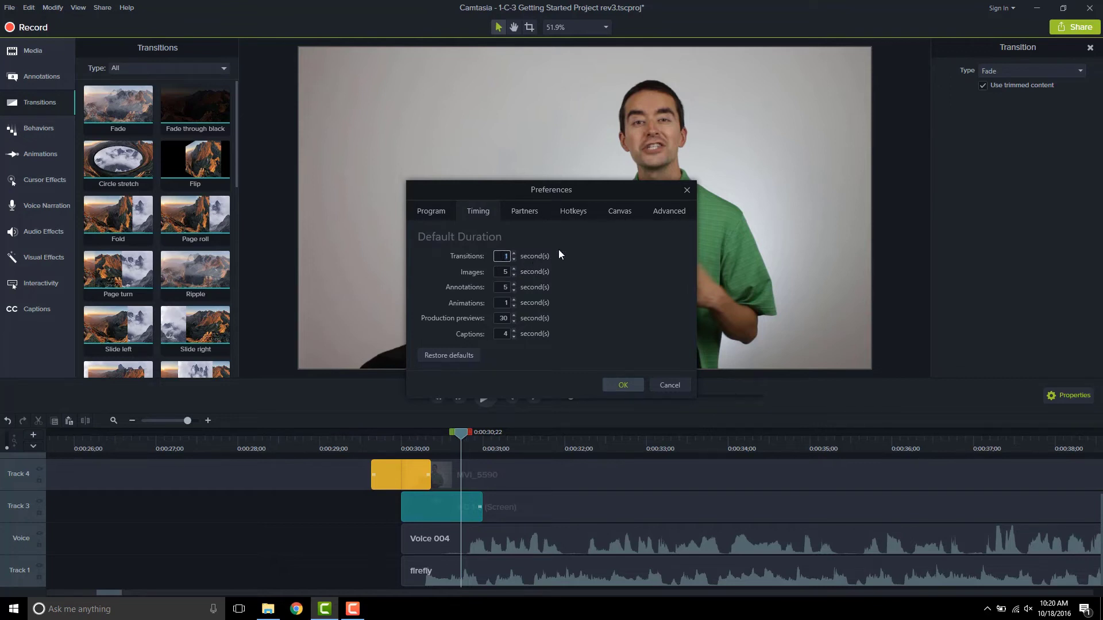
pyautogui.write('.5')
pyautogui.click(633, 387)
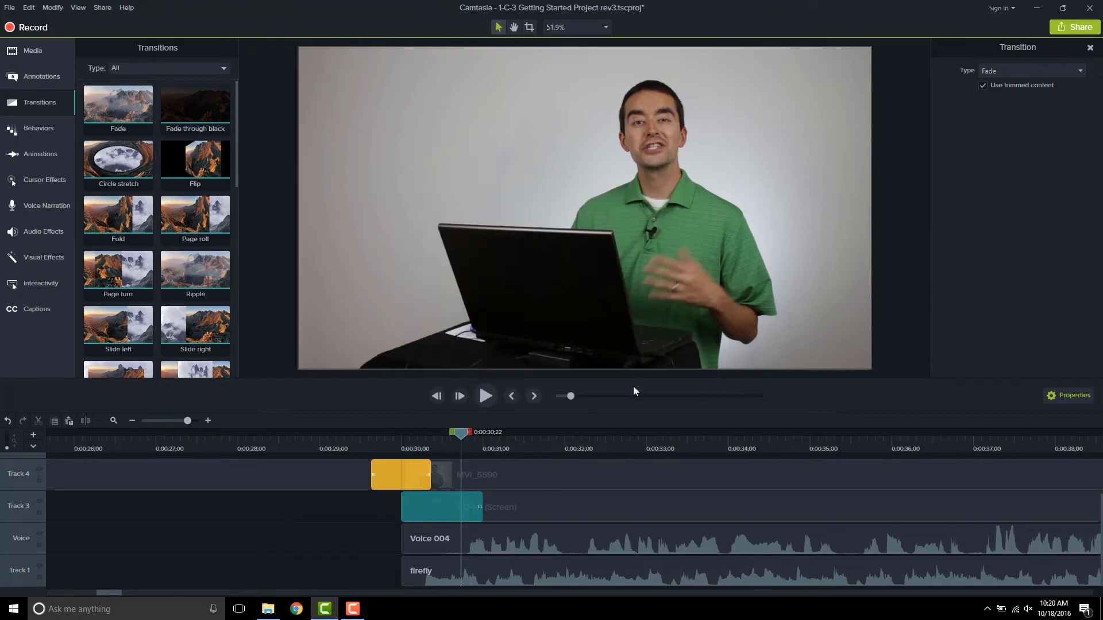
pyautogui.moveTo(435, 498)
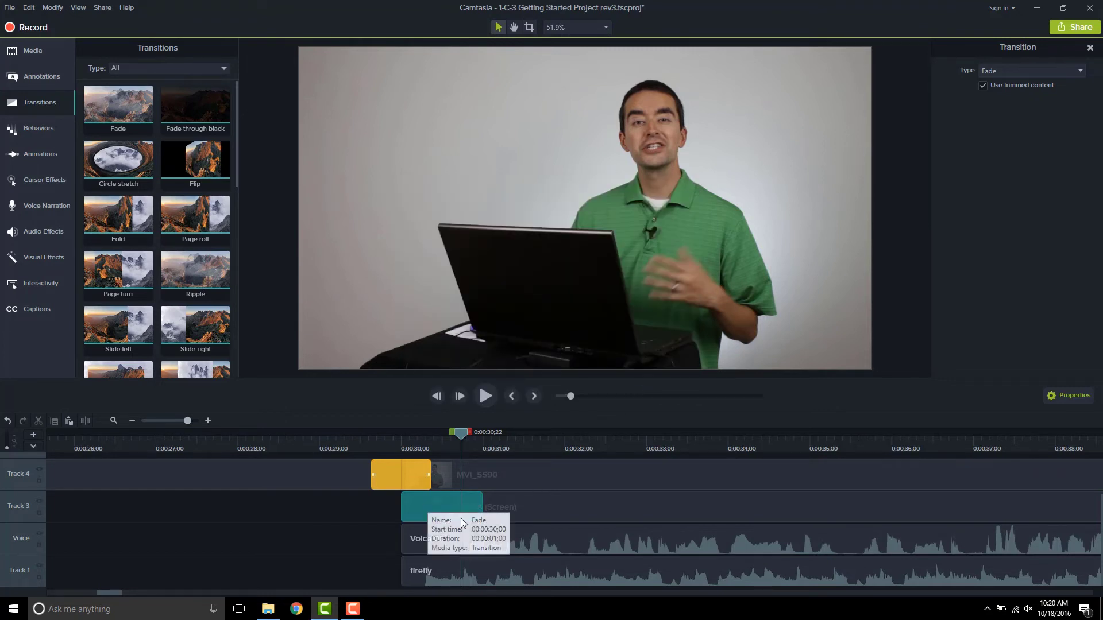
# Delete the Track 3 Fade and drop a new 00:00:00;15 Fade at the clip's start
pyautogui.click(426, 504)
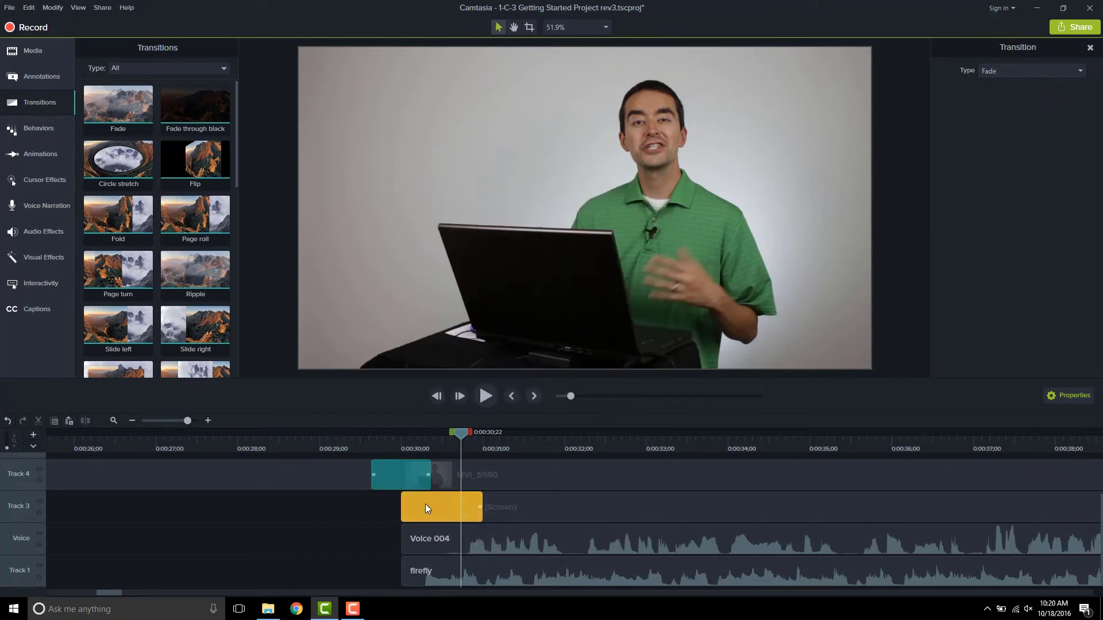
pyautogui.press('Delete')
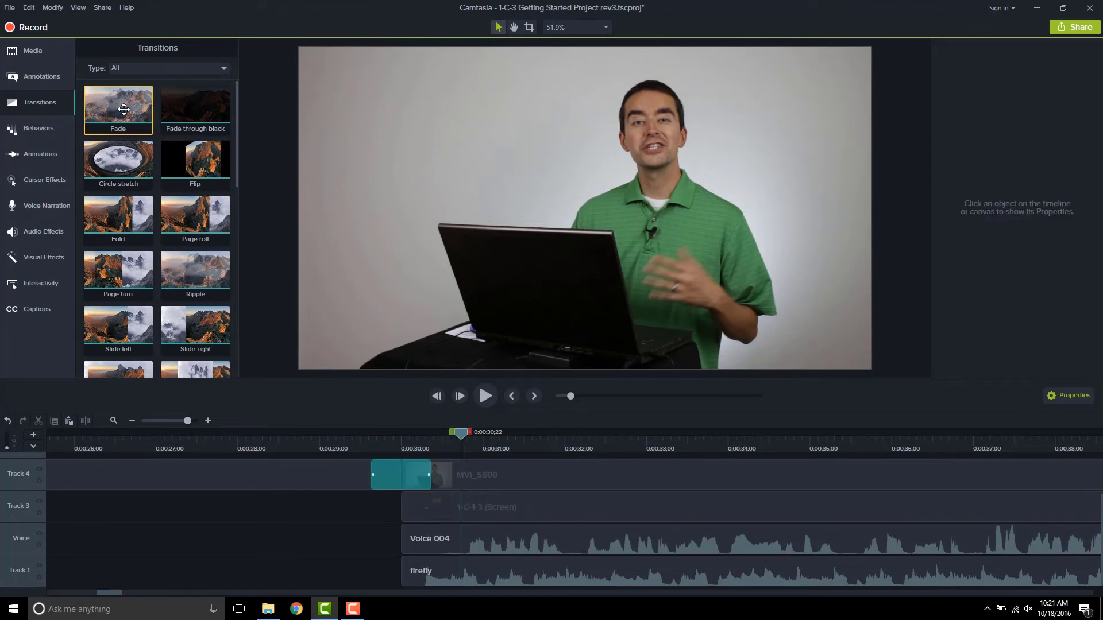
pyautogui.moveTo(118, 109); pyautogui.dragTo(418, 511)
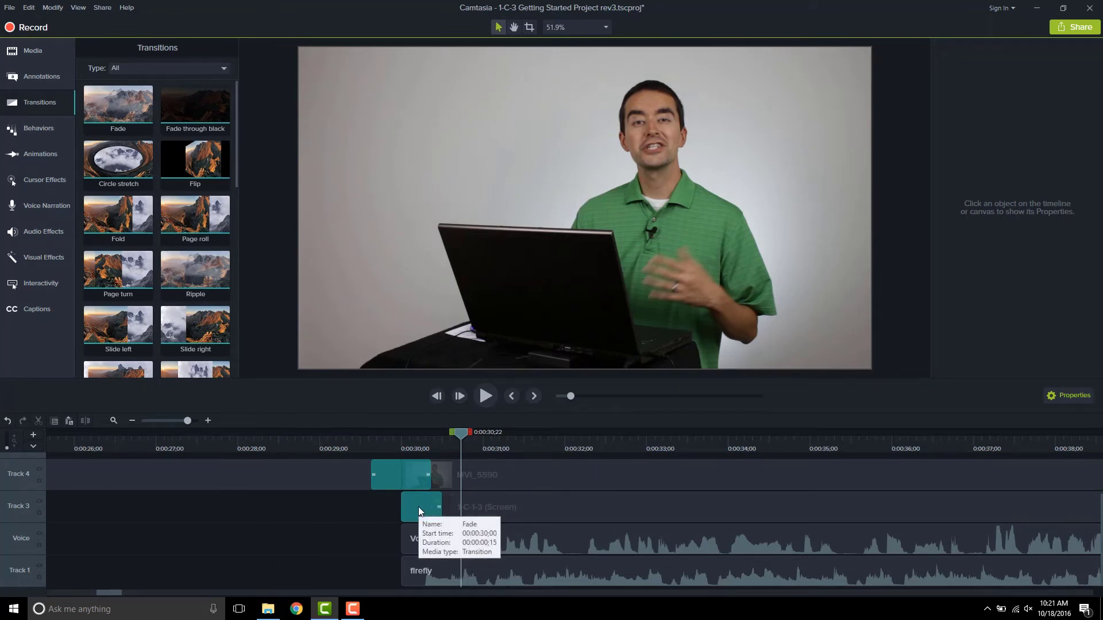
pyautogui.click(374, 444)
pyautogui.moveTo(374, 444)
pyautogui.mouseDown()
pyautogui.moveTo(392, 442)
pyautogui.moveTo(374, 442)
pyautogui.mouseUp()
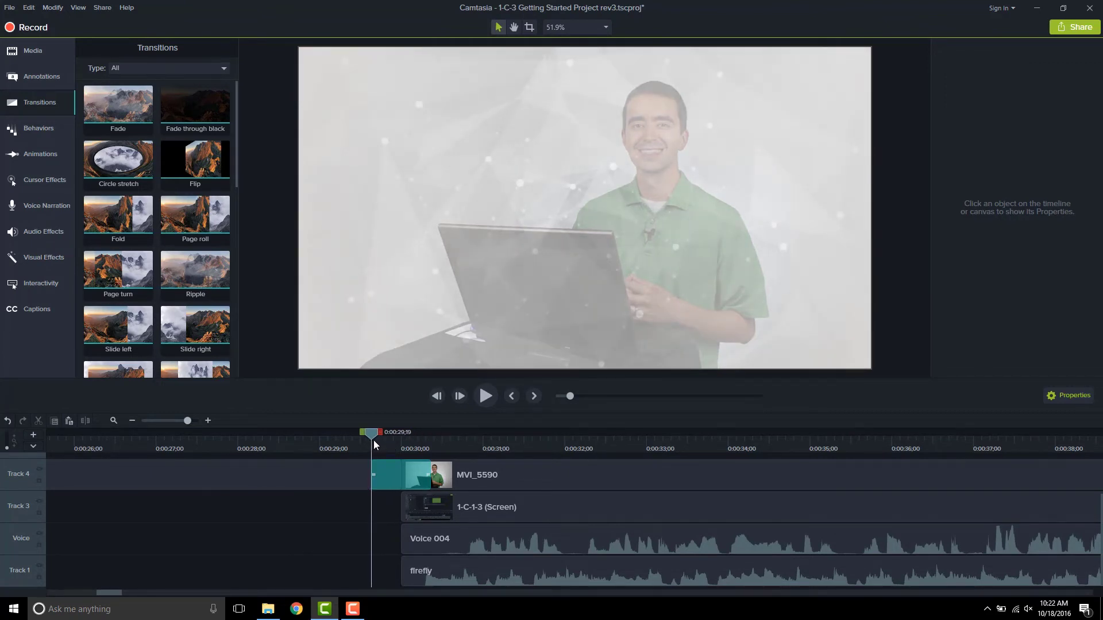
pyautogui.moveTo(374, 440); pyautogui.dragTo(406, 428)
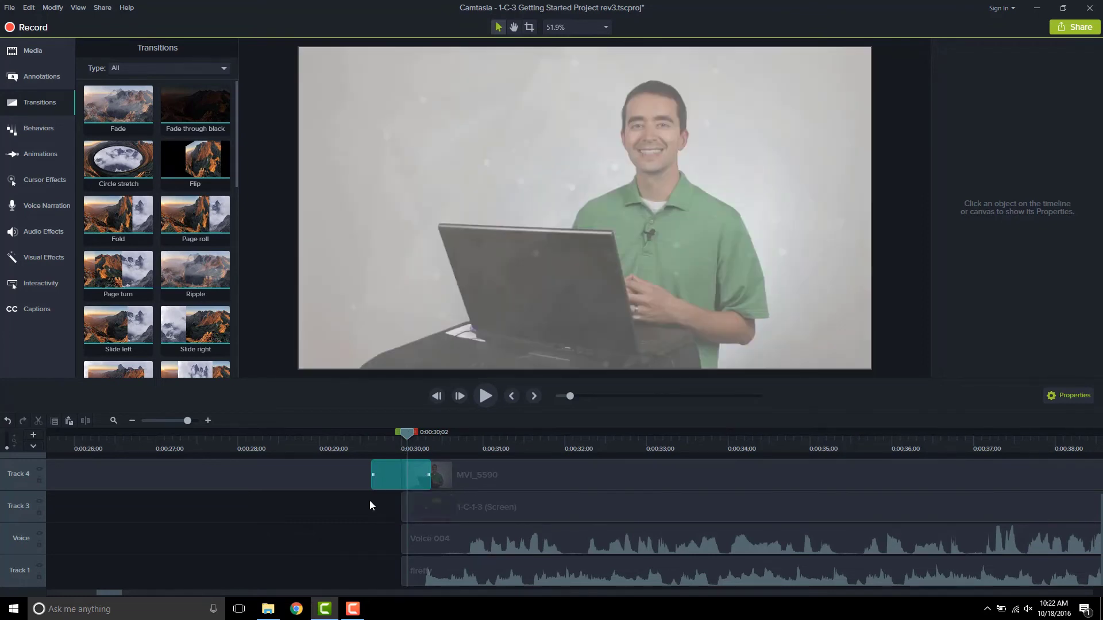
# Delete the Fade on Track 4 so MVI_5590 starts at 0:00:30;00 with no transition
pyautogui.rightClick(392, 475)
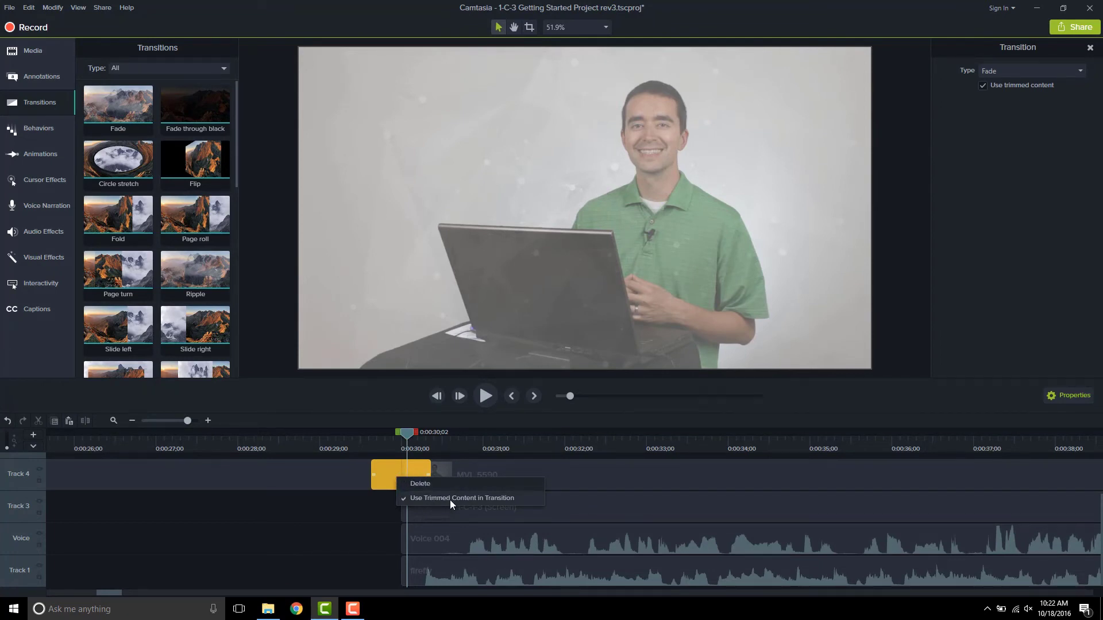
pyautogui.click(382, 474)
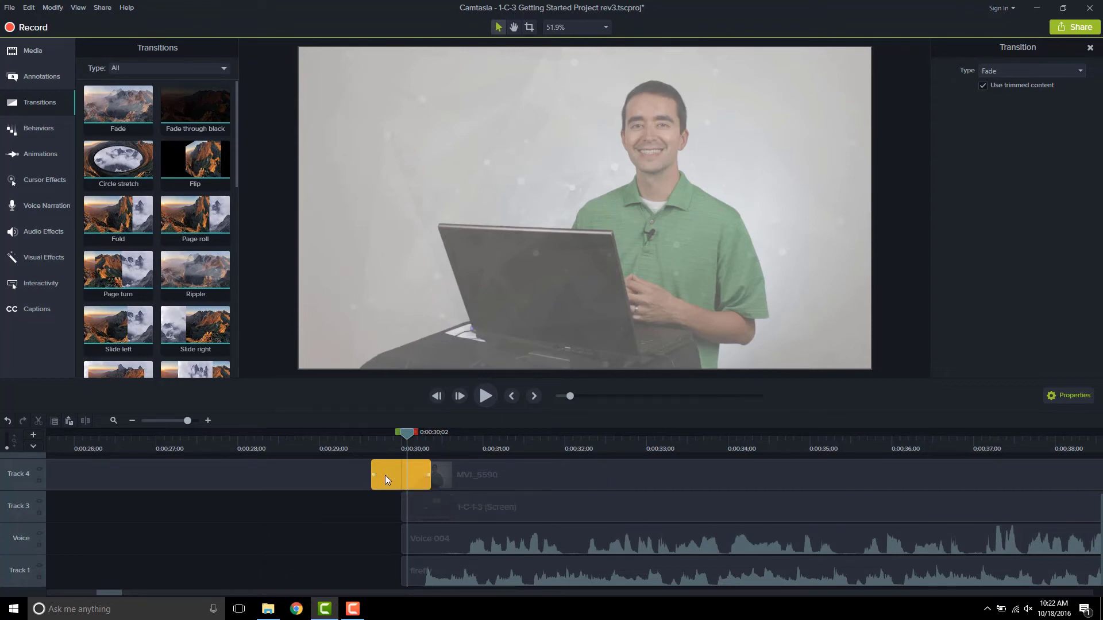
pyautogui.press('Delete')
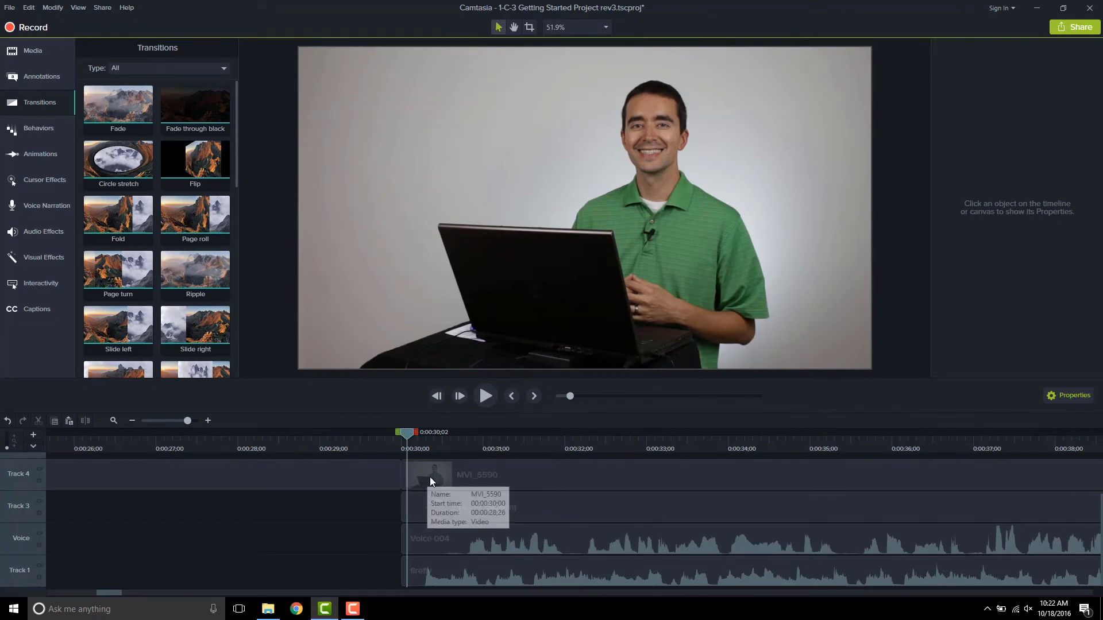
# Extend MVI_5590 to reveal trimmed footage, reposition it, and drop a Fade at its start
pyautogui.moveTo(432, 481); pyautogui.dragTo(446, 455)
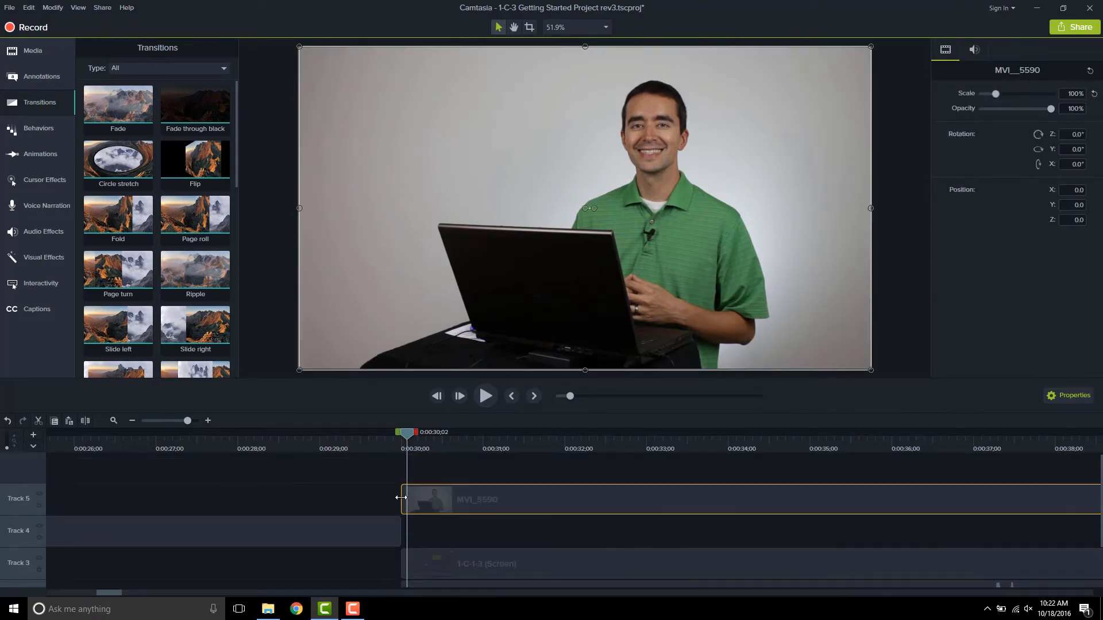
pyautogui.moveTo(400, 498); pyautogui.dragTo(56, 497)
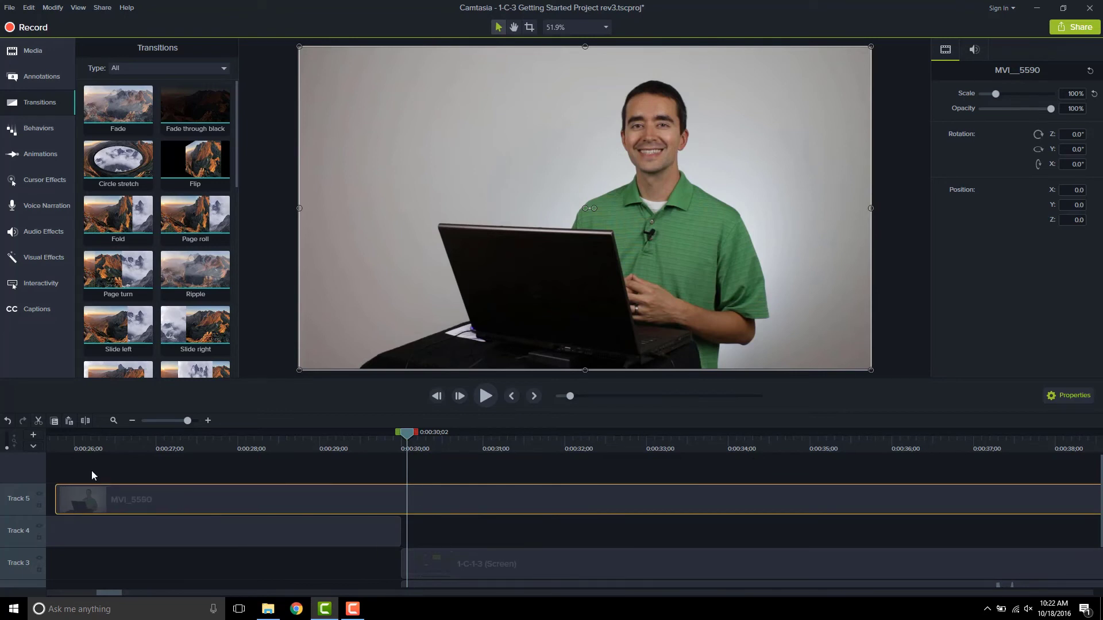
pyautogui.click(78, 442)
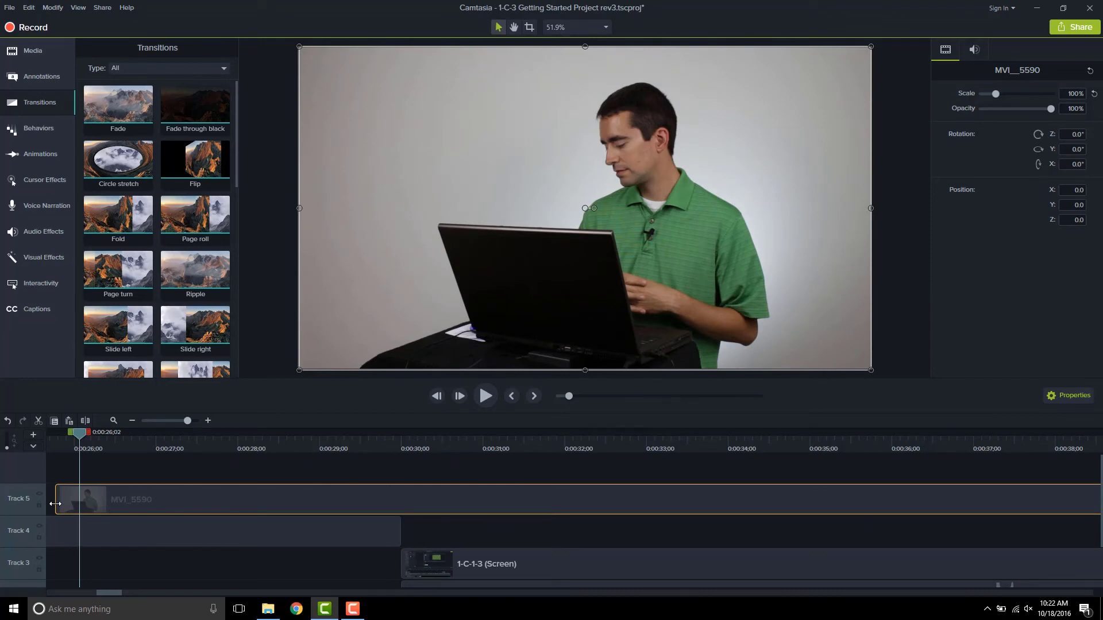
pyautogui.moveTo(60, 506); pyautogui.dragTo(415, 532)
pyautogui.moveTo(126, 112); pyautogui.dragTo(398, 534)
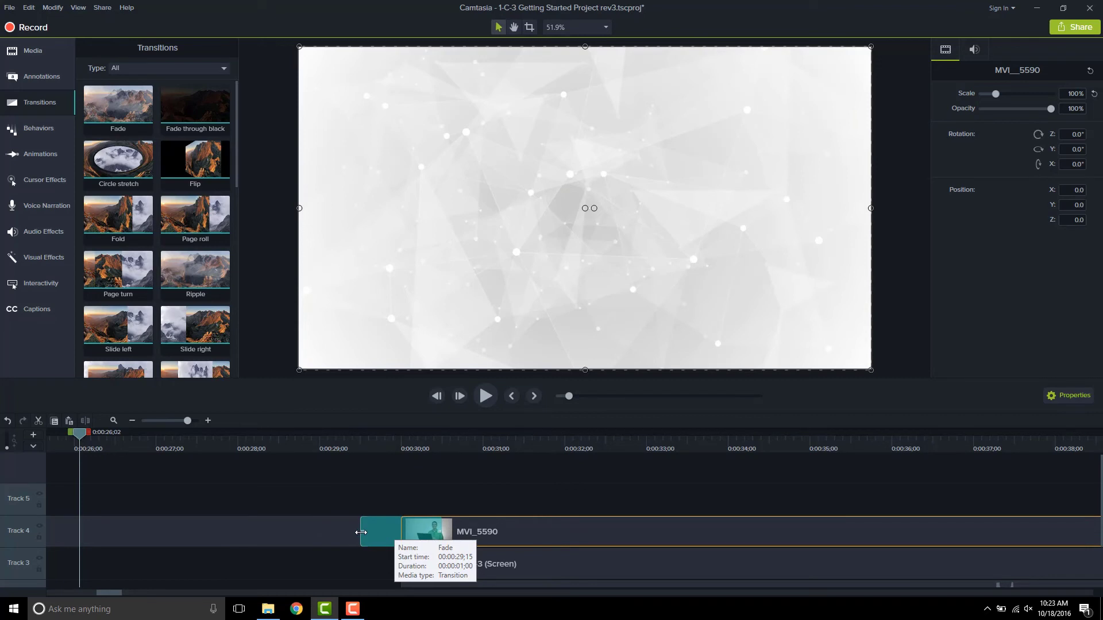
# Stretch the MVI_5590 Fade to start at 0:00:26;21, then scrub through to preview the fade-in
pyautogui.moveTo(361, 532); pyautogui.dragTo(132, 534)
pyautogui.click(152, 445)
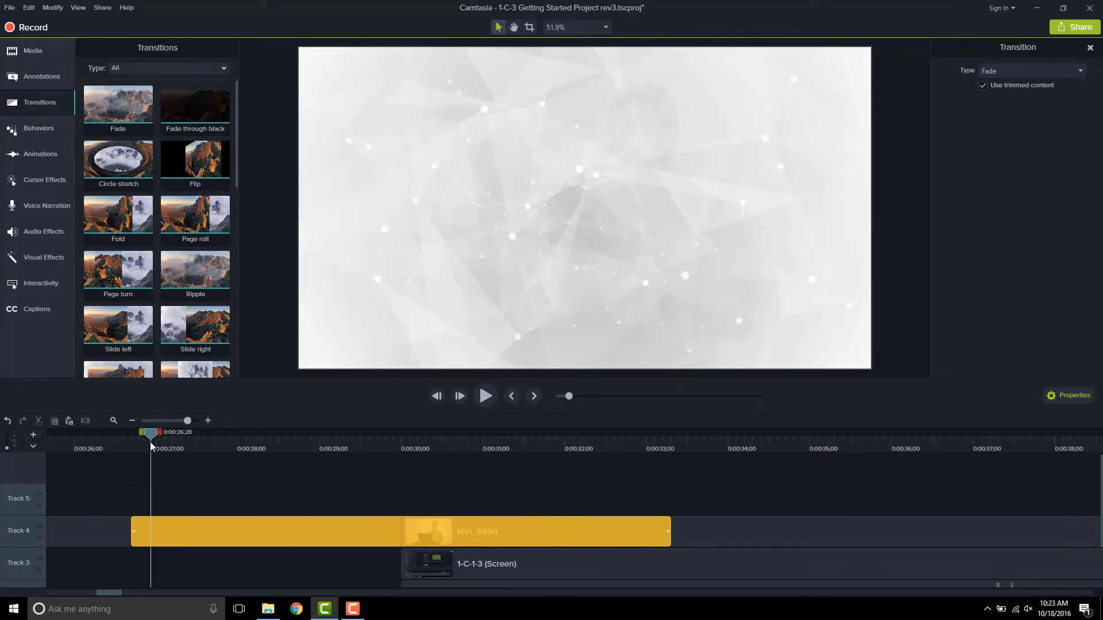
pyautogui.moveTo(151, 445); pyautogui.dragTo(360, 441)
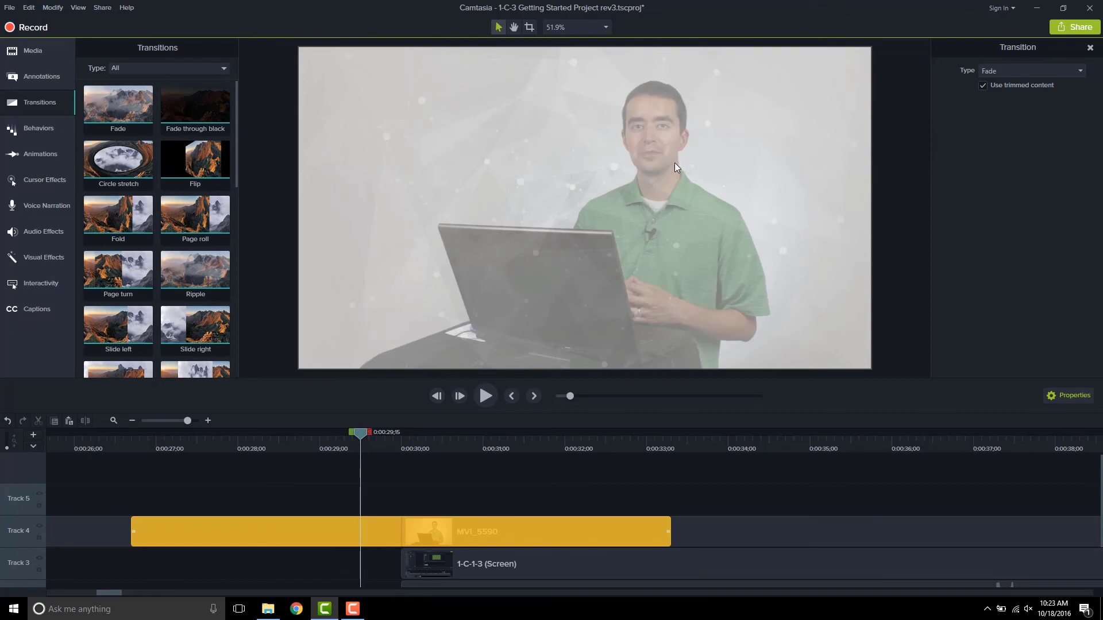
pyautogui.moveTo(362, 435); pyautogui.dragTo(278, 437)
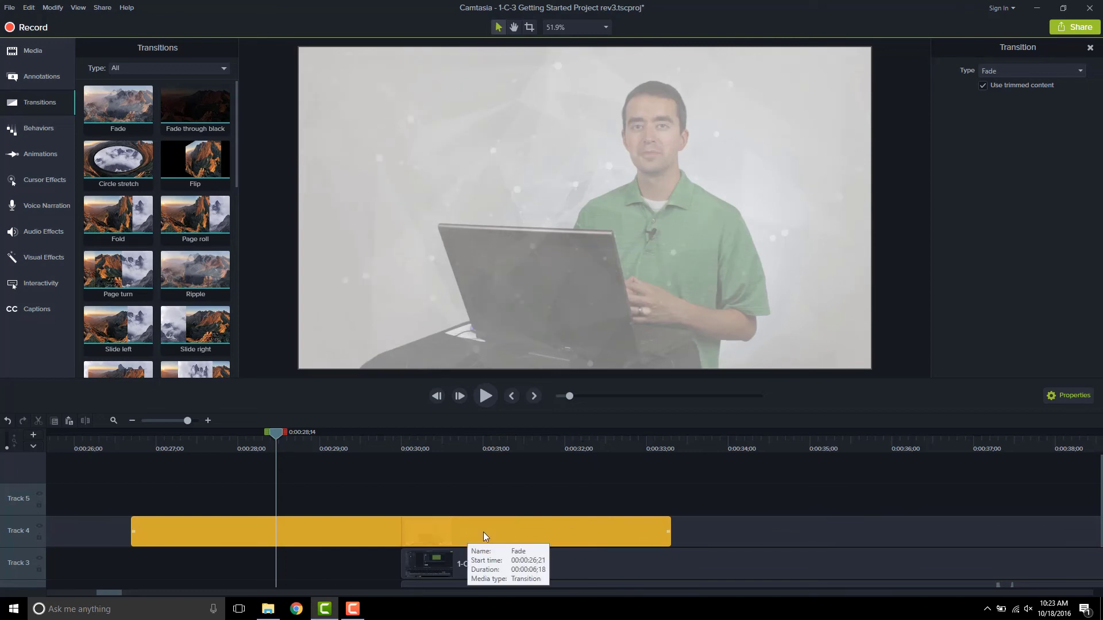
# Uncheck Use Trimmed Content in Transition for the Fade, then scrub 0:00:26;27–0:00:30;16 to preview
pyautogui.rightClick(484, 532)
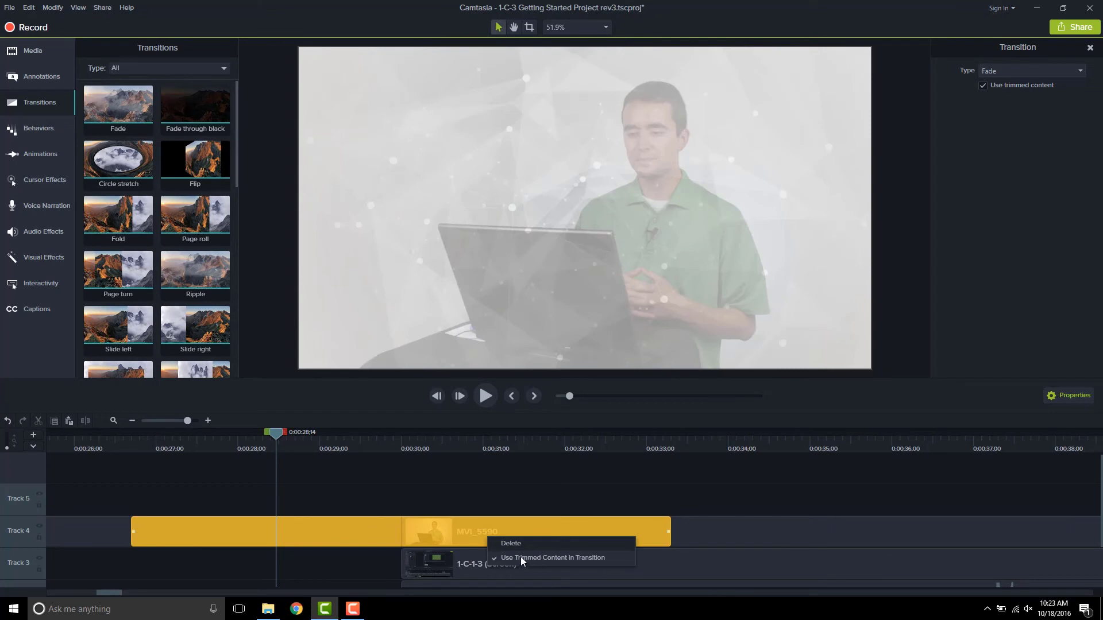
pyautogui.click(521, 557)
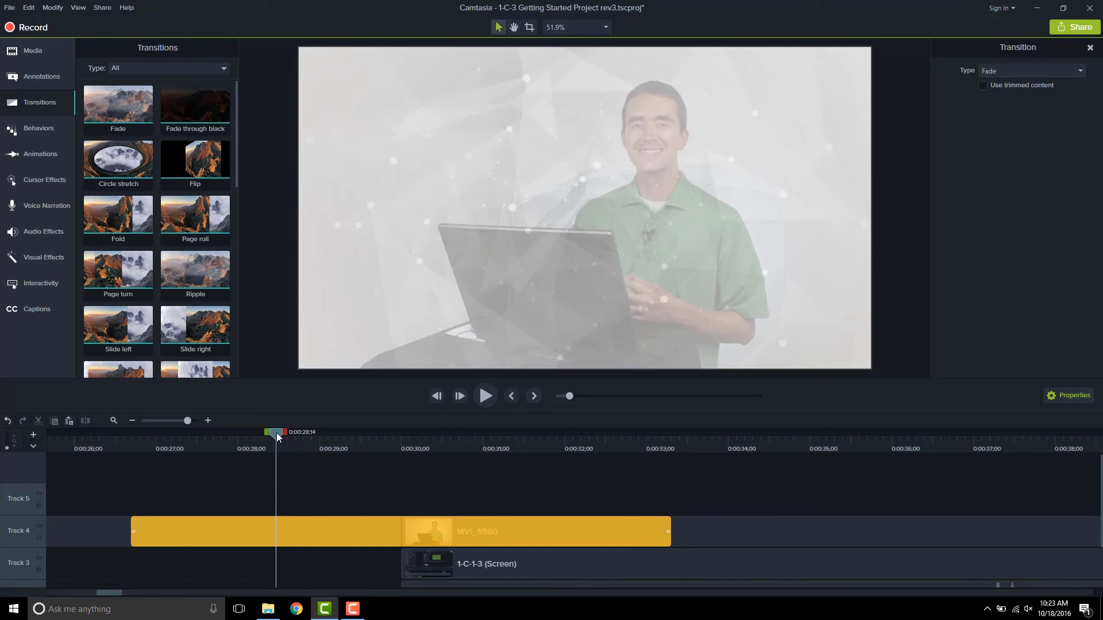
pyautogui.moveTo(277, 437); pyautogui.dragTo(147, 436)
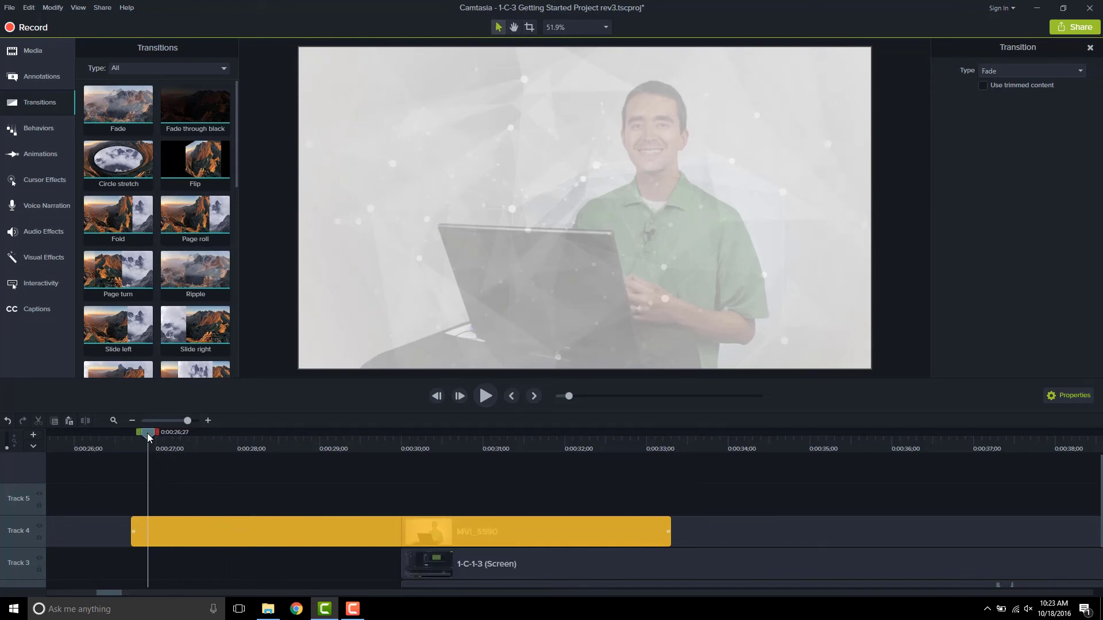
pyautogui.moveTo(147, 437); pyautogui.dragTo(376, 440)
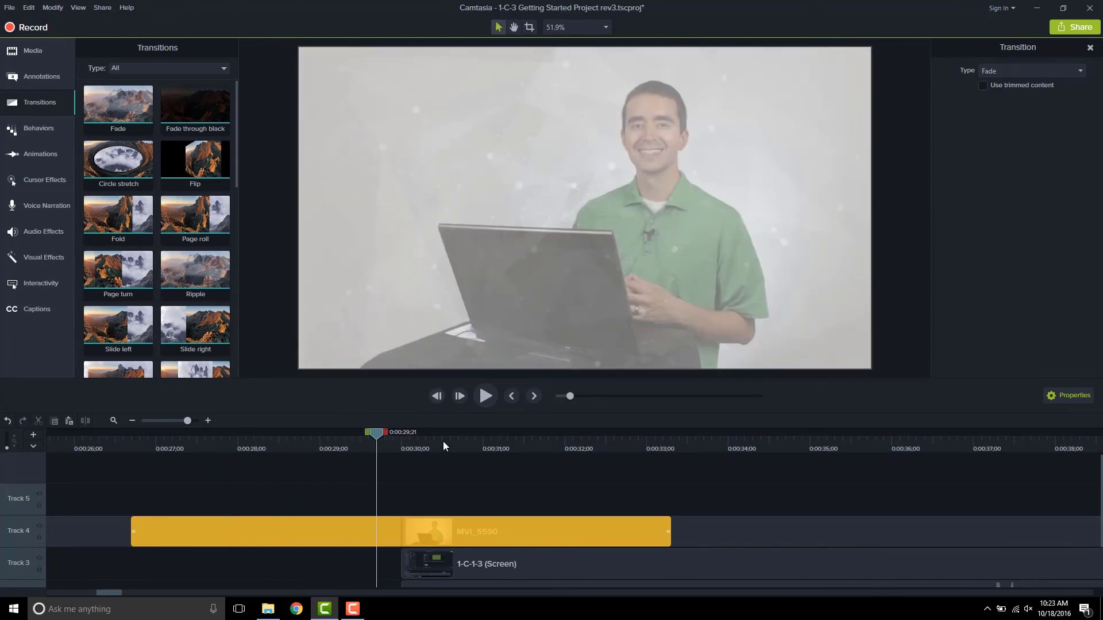
pyautogui.click(443, 443)
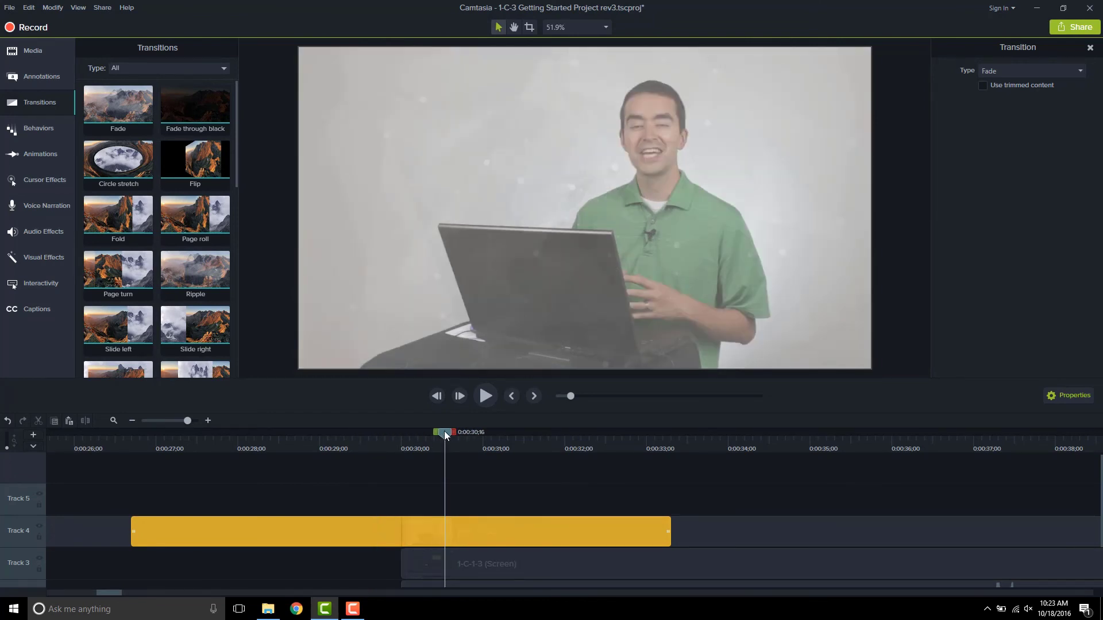
pyautogui.moveTo(445, 435); pyautogui.dragTo(281, 418)
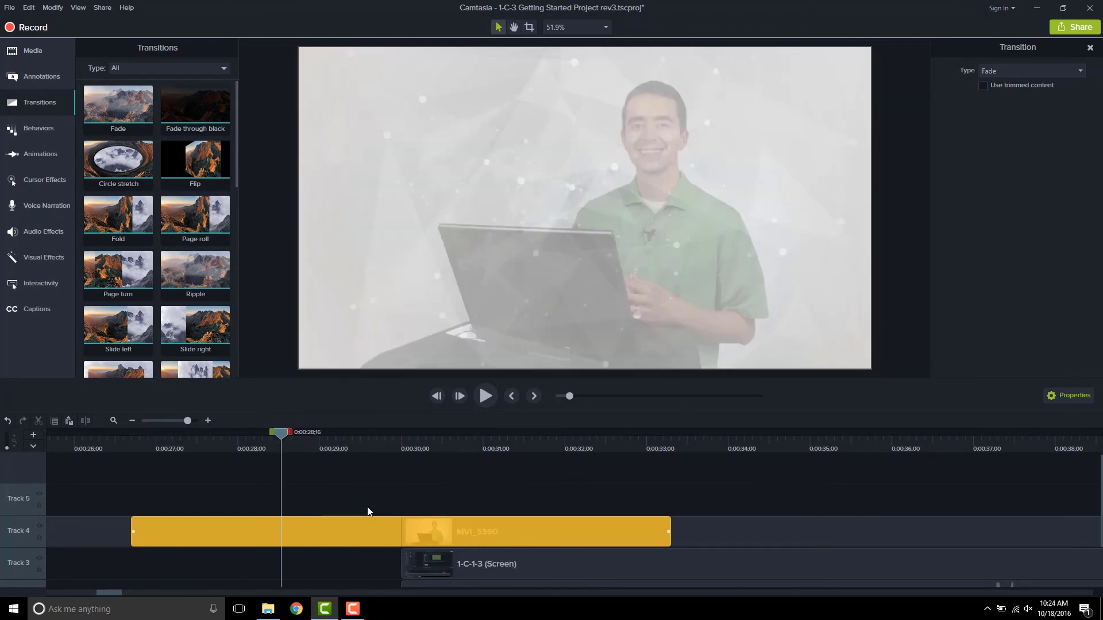
pyautogui.rightClick(356, 530)
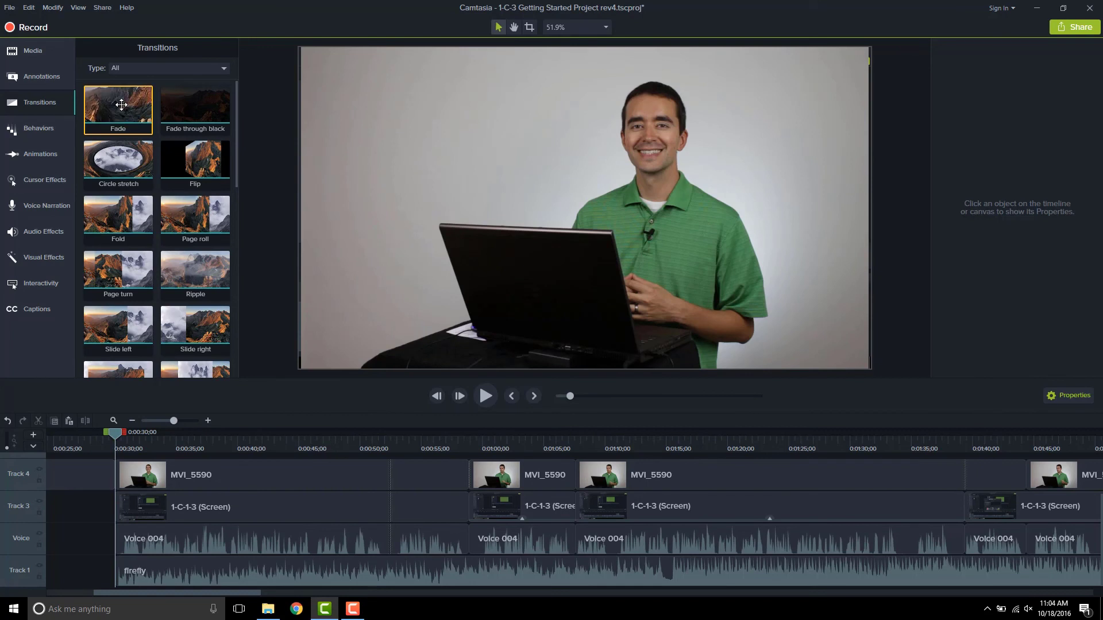
# Apply Fade over the middle of the 1-C-1-3 screen clip on Track 3, fading both its ends
pyautogui.moveTo(122, 104); pyautogui.dragTo(294, 511)
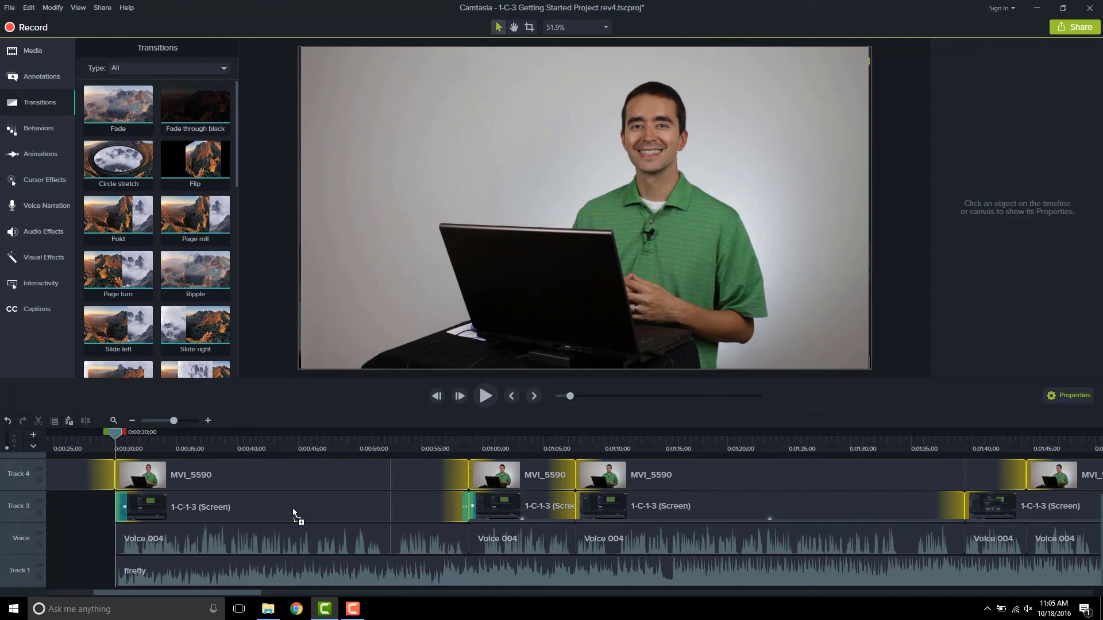
pyautogui.moveTo(293, 511); pyautogui.dragTo(493, 509)
pyautogui.moveTo(547, 508); pyautogui.dragTo(512, 507)
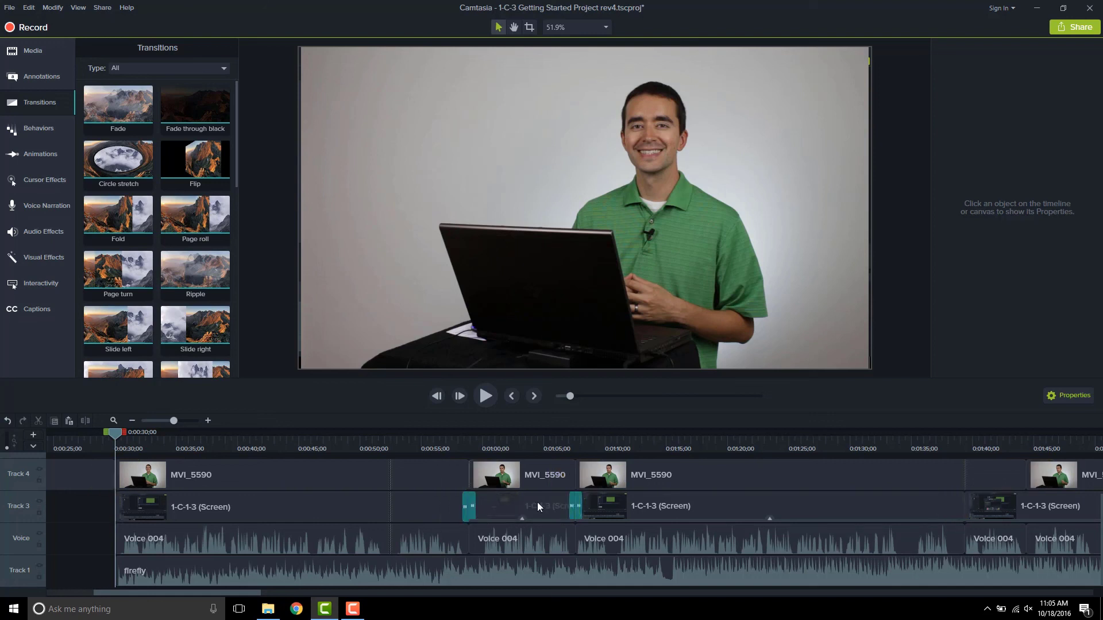